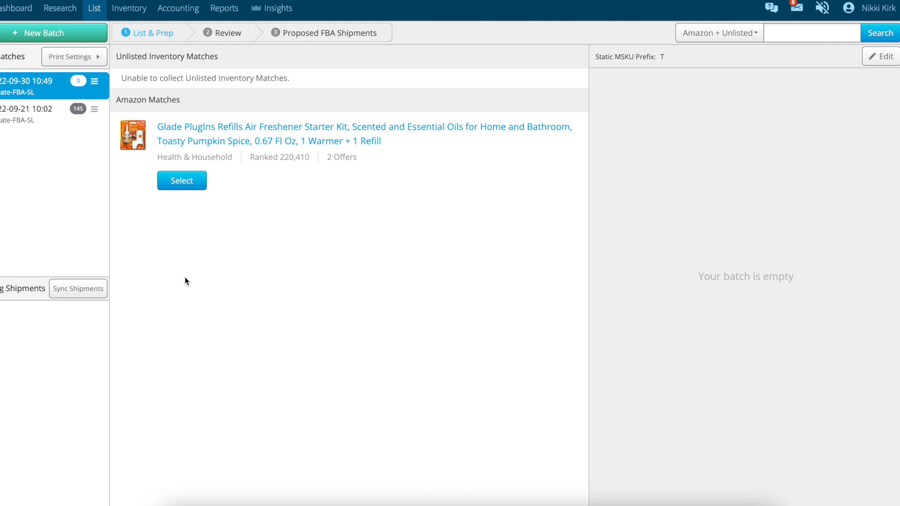
- Select the Glade PlugIns Toasty Pumpkin Spice match for listing and check its Amazon product page
{"action": "left_click", "coordinate": [182, 182]}
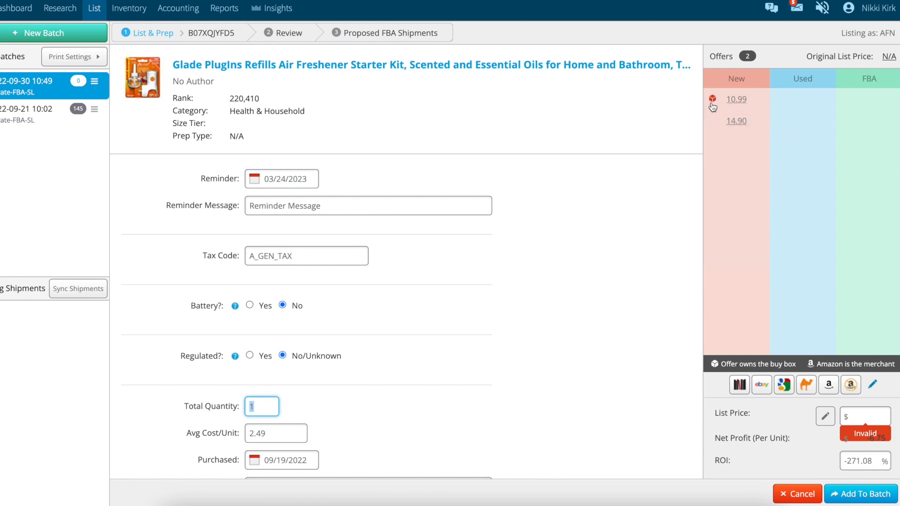
{"action": "left_click", "coordinate": [501, 1]}
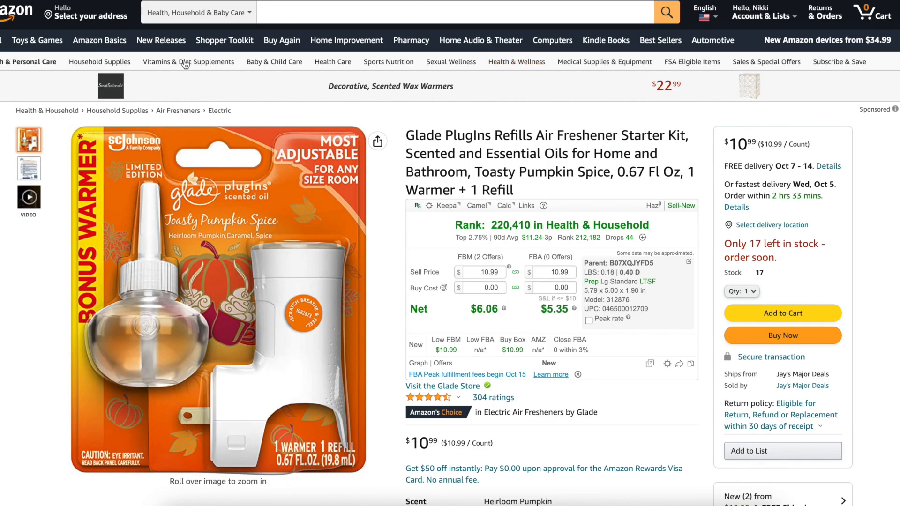
{"action": "left_click", "coordinate": [469, 1]}
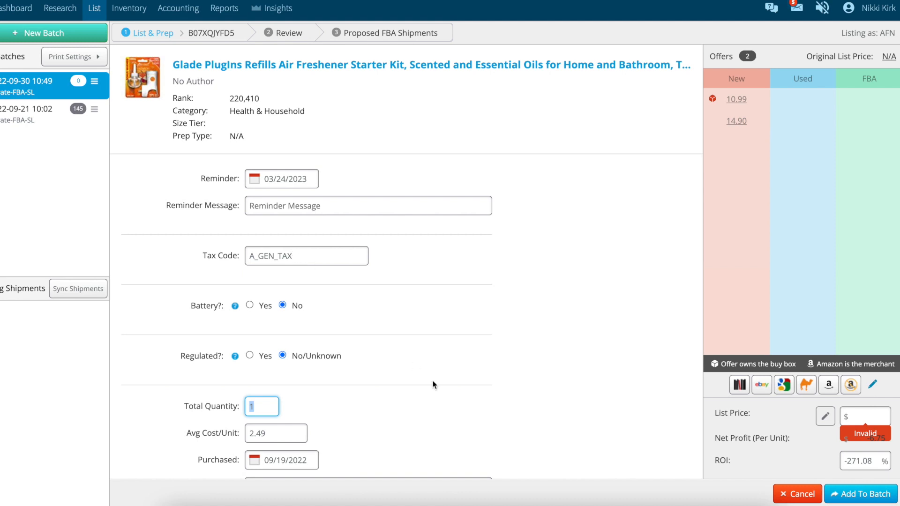
- Set the item's average cost per unit to 1.99
{"action": "scroll", "coordinate": [431, 382], "scroll_direction": "down", "scroll_amount": 2}
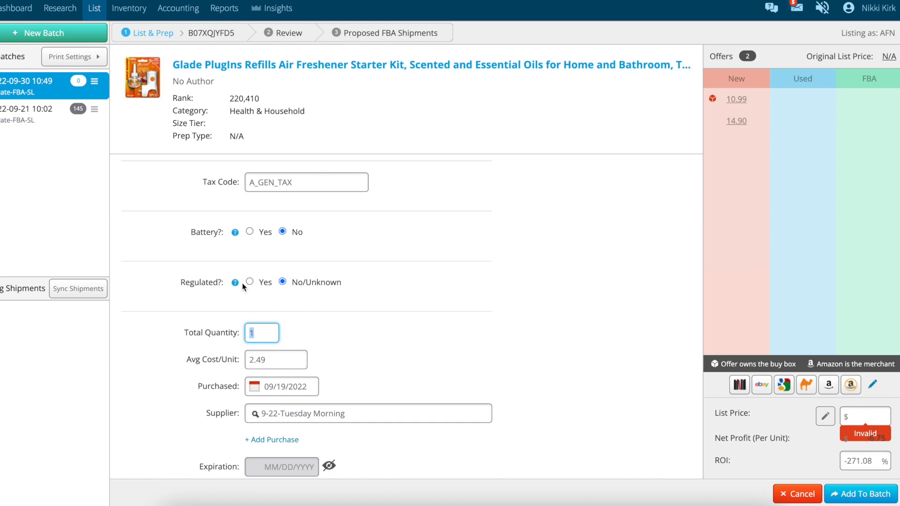
{"action": "scroll", "coordinate": [281, 305], "scroll_direction": "down", "scroll_amount": 2}
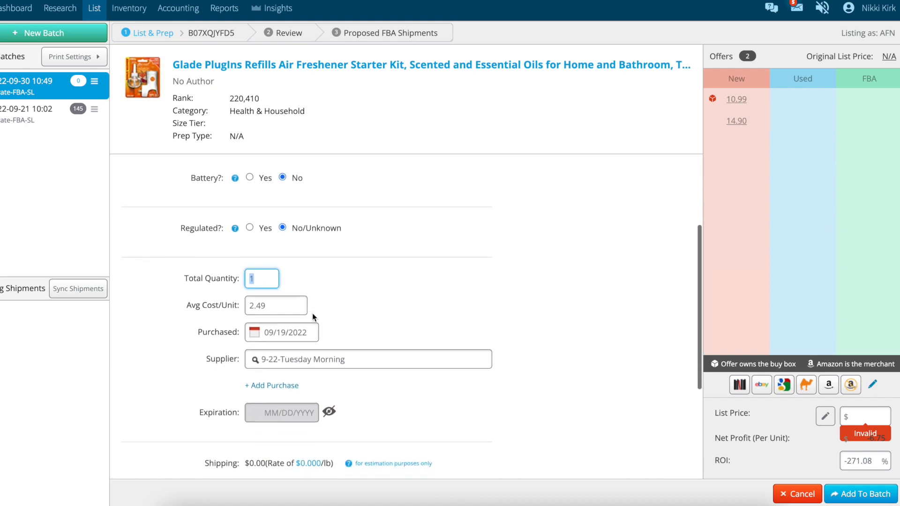
{"action": "left_click", "coordinate": [275, 295]}
{"action": "double_click", "coordinate": [275, 295]}
{"action": "type", "text": "1.99"}
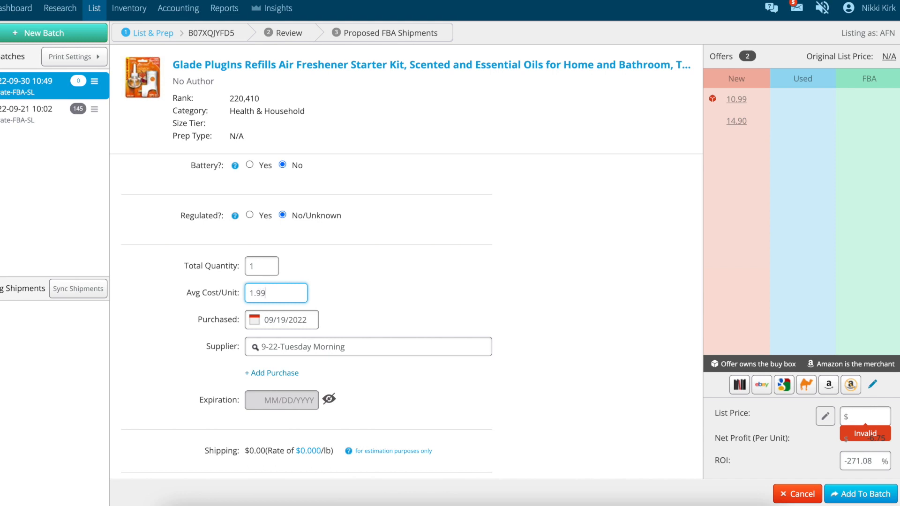
- Replace the item's supplier with Wal-Mart
{"action": "left_click", "coordinate": [363, 328]}
{"action": "left_click", "coordinate": [362, 347]}
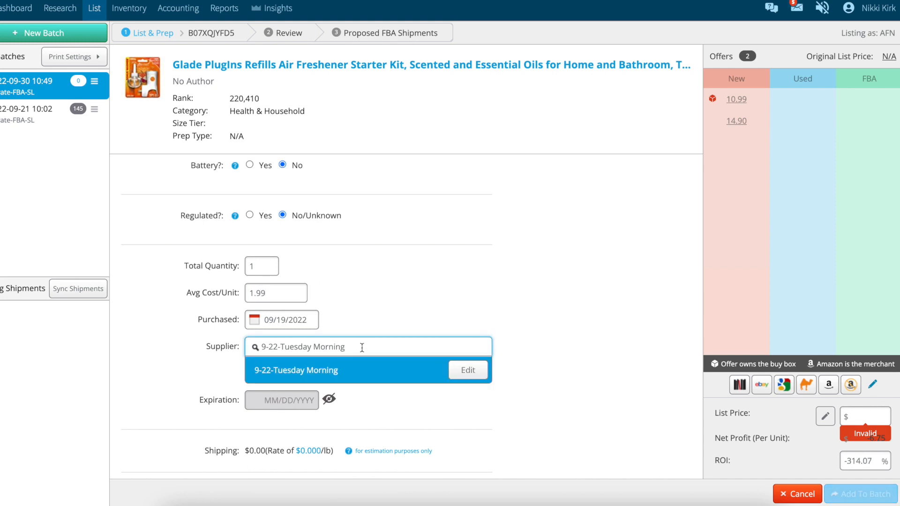
{"action": "triple_click", "coordinate": [386, 347]}
{"action": "type", "text": "Wal"}
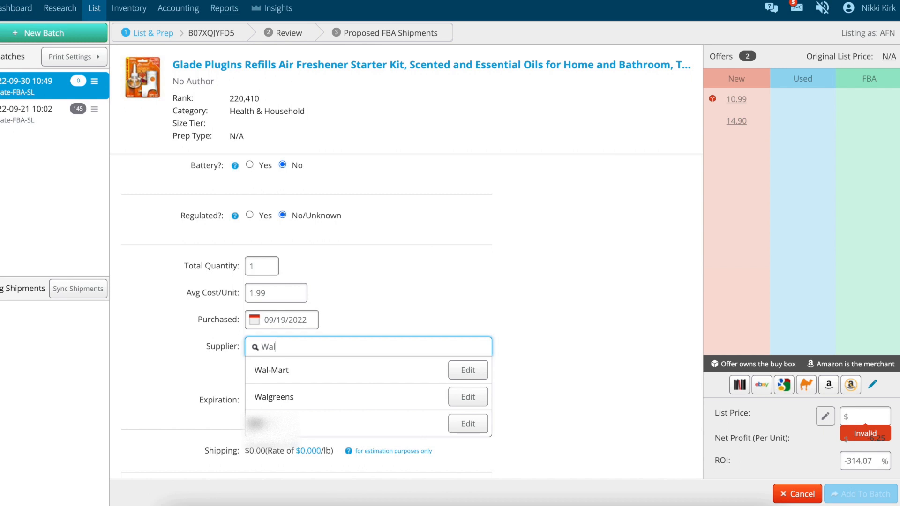
{"action": "left_click", "coordinate": [341, 370]}
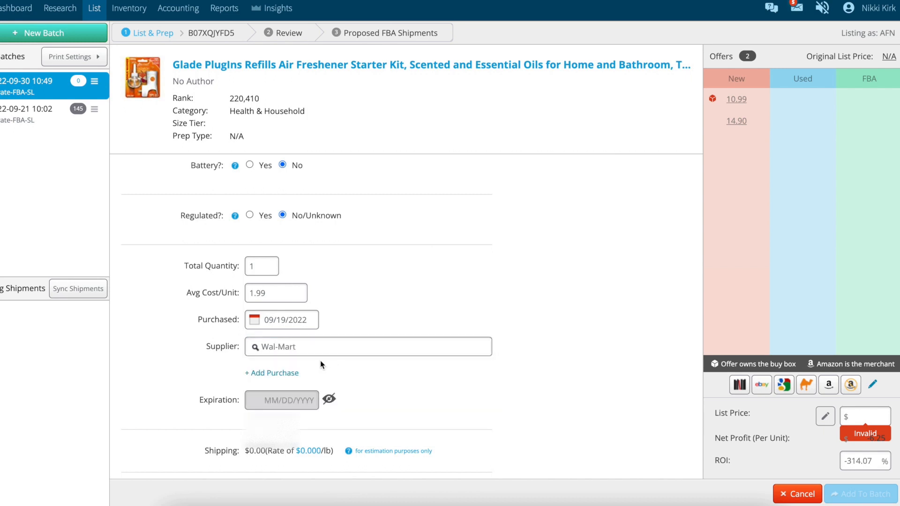
- Look up Walmart among the suppliers, reselect Wal-Mart, and try enabling the expiration date
{"action": "left_click", "coordinate": [307, 353]}
{"action": "key", "text": "shift+Left"}
{"action": "key", "text": "shift+Left"}
{"action": "key", "text": "shift+Left"}
{"action": "key", "text": "shift+Left"}
{"action": "key", "text": "shift+Left"}
{"action": "key", "text": "BackSpace"}
{"action": "type", "text": "ma"}
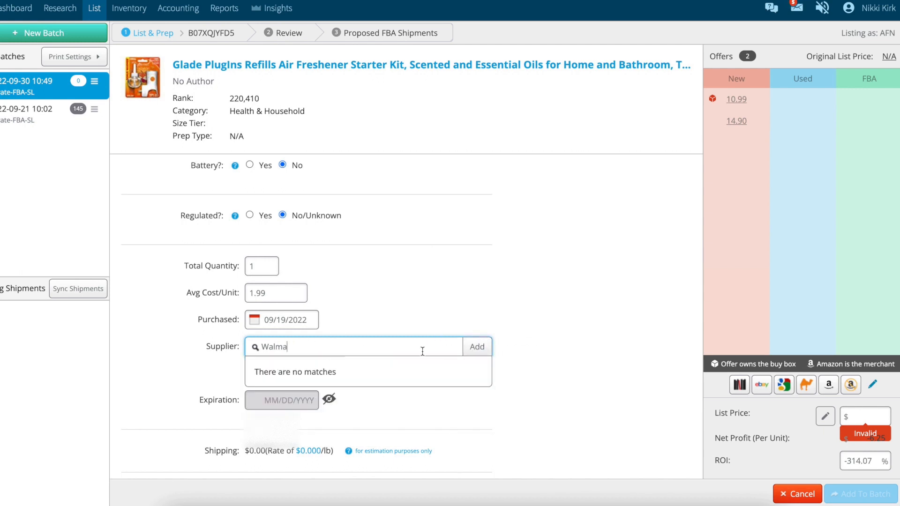
{"action": "key", "text": "BackSpace"}
{"action": "key", "text": "BackSpace"}
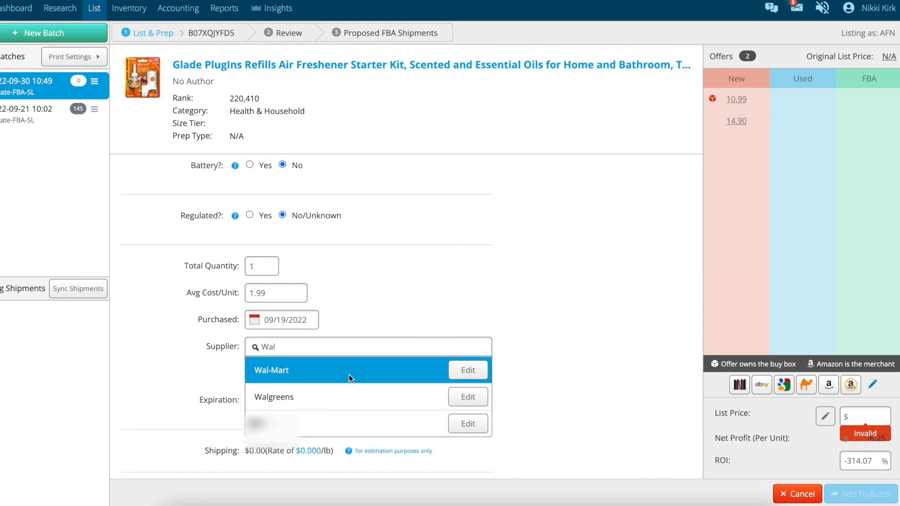
{"action": "left_click", "coordinate": [349, 377]}
{"action": "left_click", "coordinate": [330, 401]}
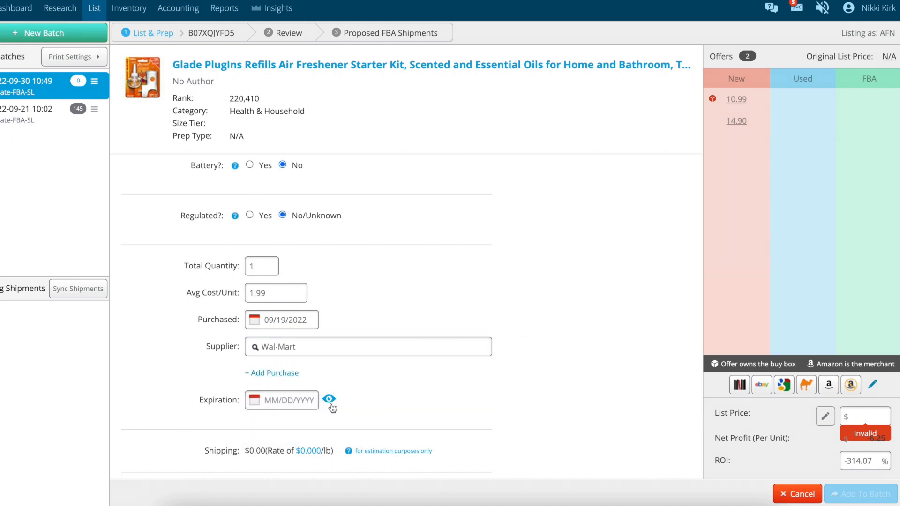
{"action": "left_click", "coordinate": [330, 403]}
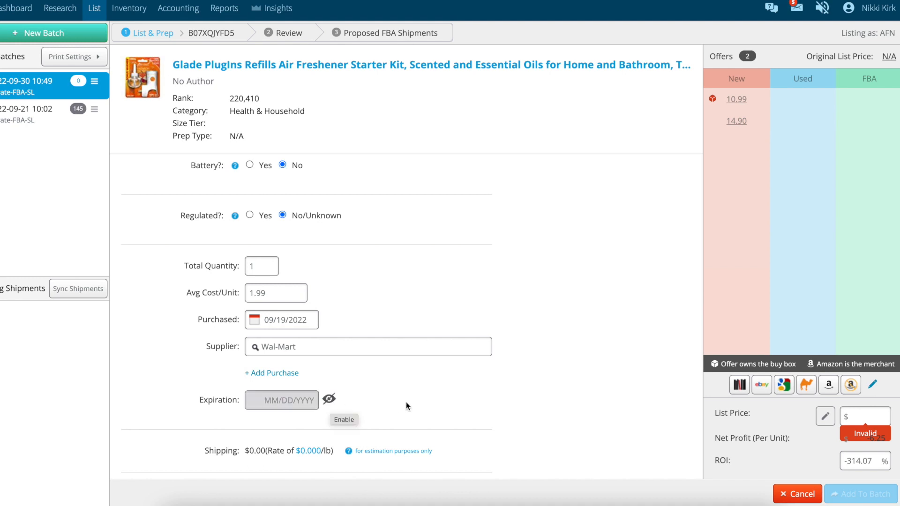
- Replace the item's MSKU with WM199BE
{"action": "scroll", "coordinate": [406, 401], "scroll_direction": "down", "scroll_amount": 3}
{"action": "double_click", "coordinate": [284, 377]}
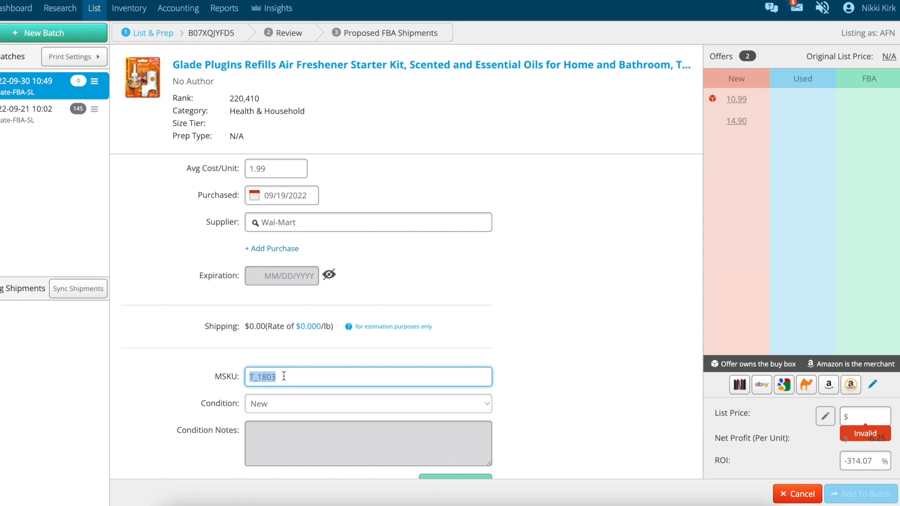
{"action": "type", "text": "WM199BE"}
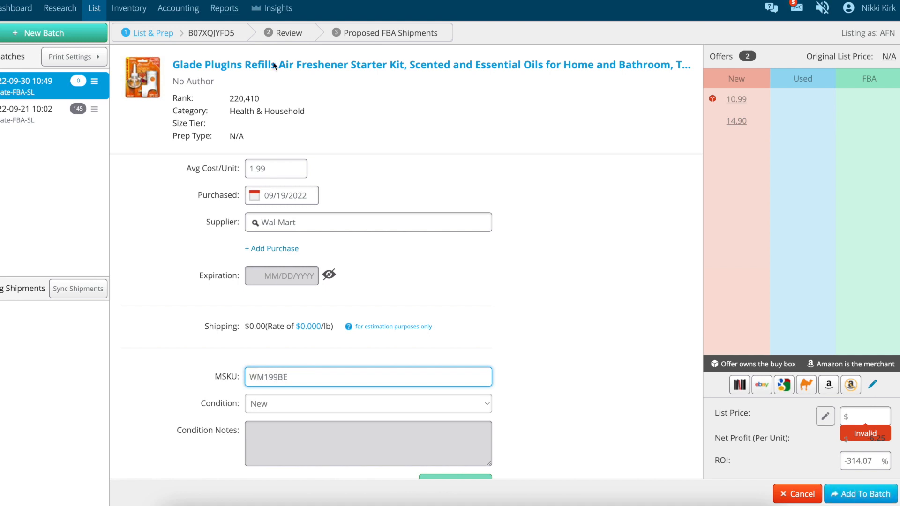
- On the Amazon product page, enter a buy cost of 1.99 and look up the FBA breakeven price in the target ROI estimates
{"action": "key", "text": "ctrl+Tab"}
{"action": "left_click", "coordinate": [565, 287]}
{"action": "type", "text": "1.99"}
{"action": "key", "text": "BackSpace"}
{"action": "key", "text": "BackSpace"}
{"action": "type", "text": ".99"}
{"action": "key", "text": "Return"}
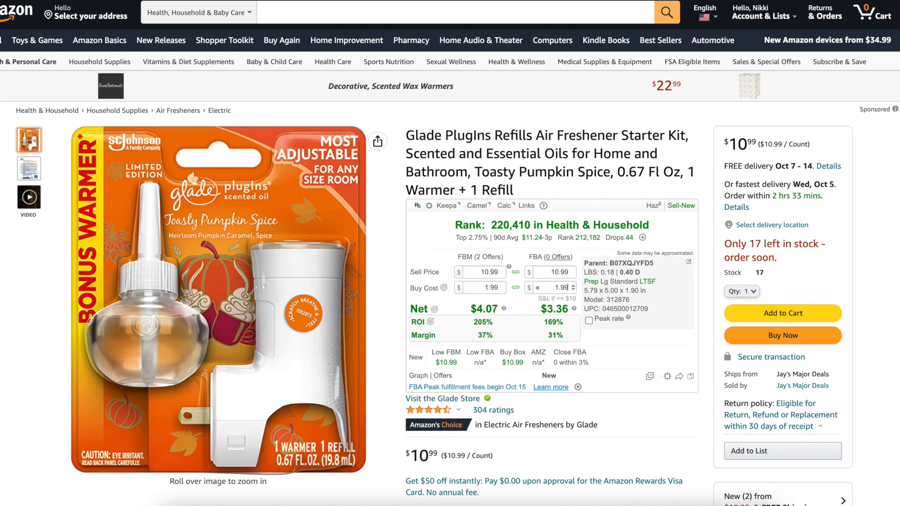
{"action": "mouse_move", "coordinate": [430, 323]}
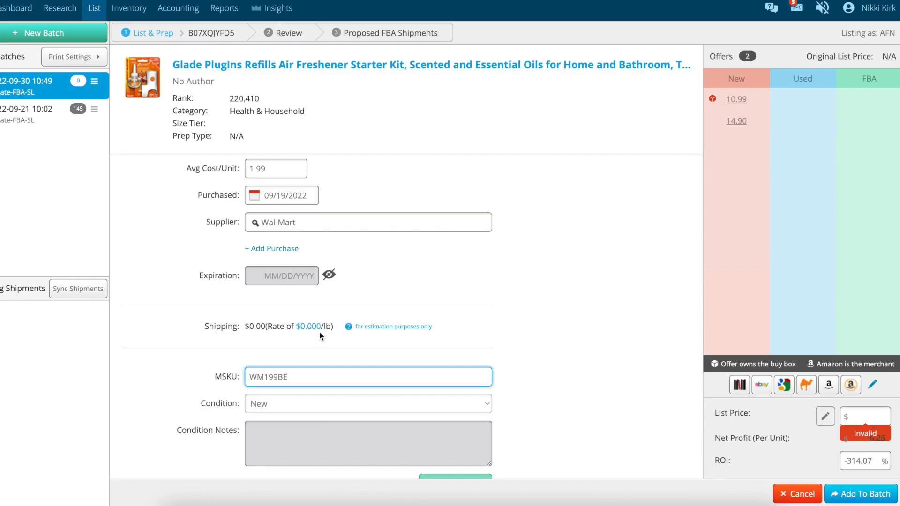
- Back in the InventoryLab listing form, append 704 to the MSKU to make it WM199BE704
{"action": "type", "text": "704"}
{"action": "scroll", "coordinate": [532, 420], "scroll_direction": "down", "scroll_amount": 1}
{"action": "scroll", "coordinate": [567, 400], "scroll_direction": "up", "scroll_amount": 1}
- Set the list price to $14.99 and add the item to the batch
{"action": "left_click", "coordinate": [868, 415]}
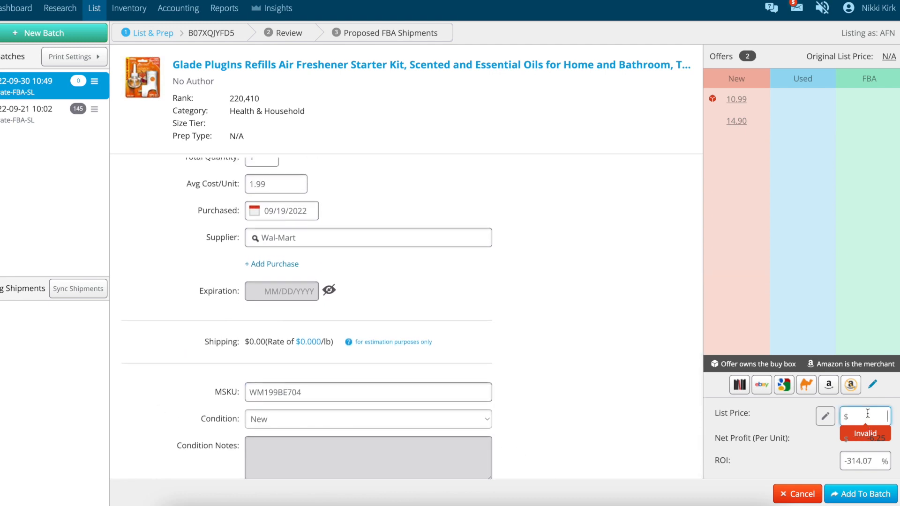
{"action": "type", "text": "14.99"}
{"action": "left_click", "coordinate": [607, 378]}
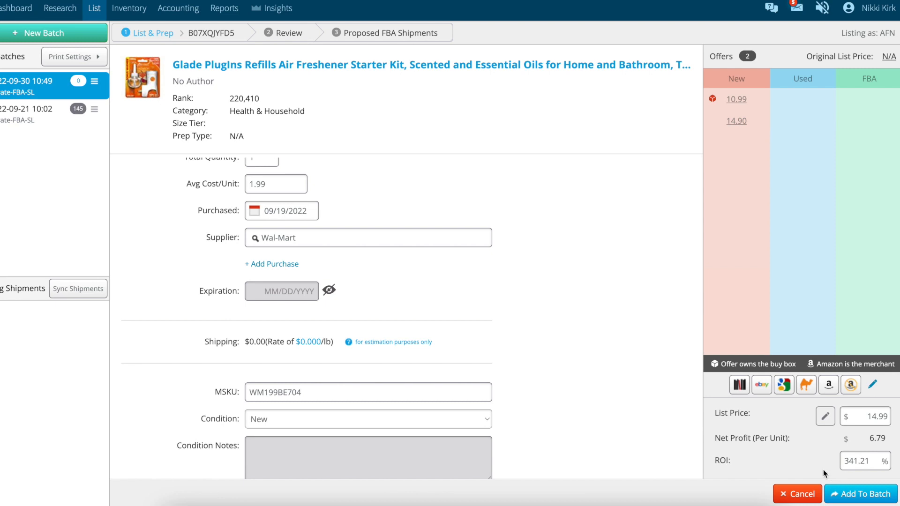
{"action": "left_click", "coordinate": [855, 500]}
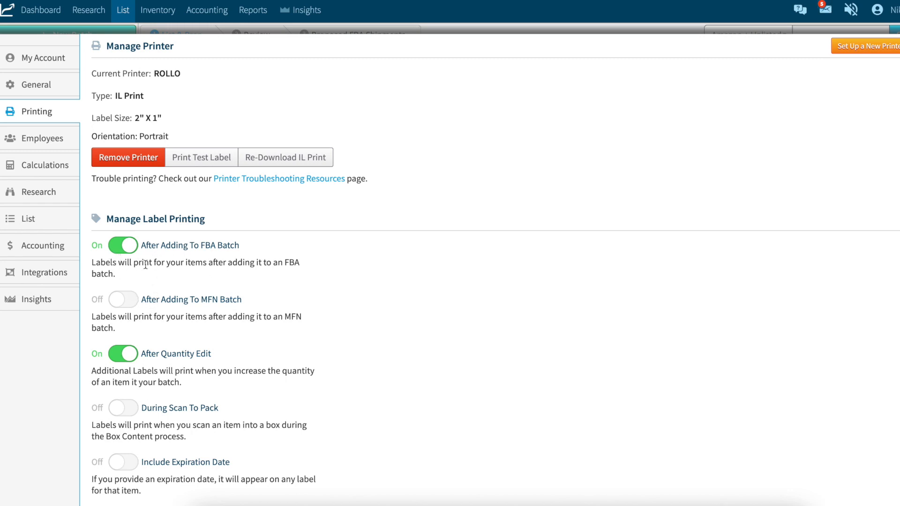
- Set up the Rollo X1040 as the label printer with 2" x 1" labels in portrait orientation, and close the settings
{"action": "scroll", "coordinate": [207, 256], "scroll_direction": "down", "scroll_amount": 1}
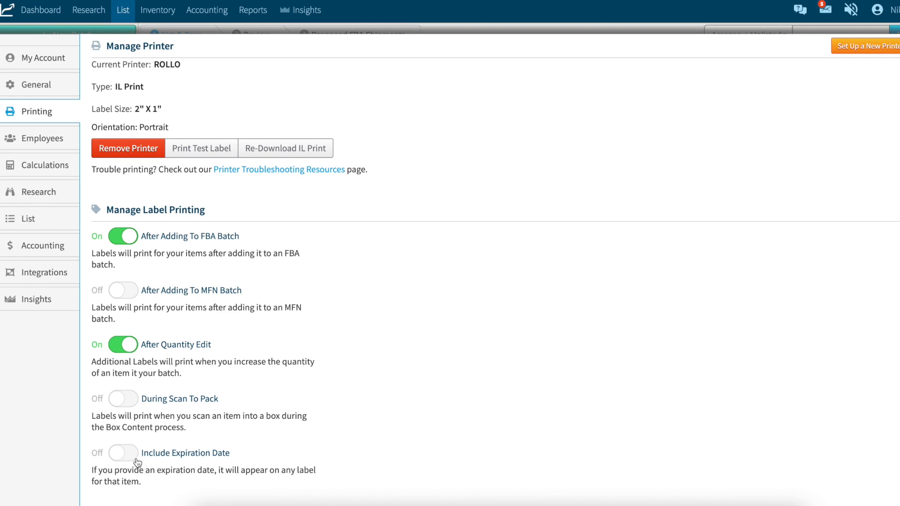
{"action": "left_click", "coordinate": [865, 46]}
{"action": "left_click", "coordinate": [510, 260]}
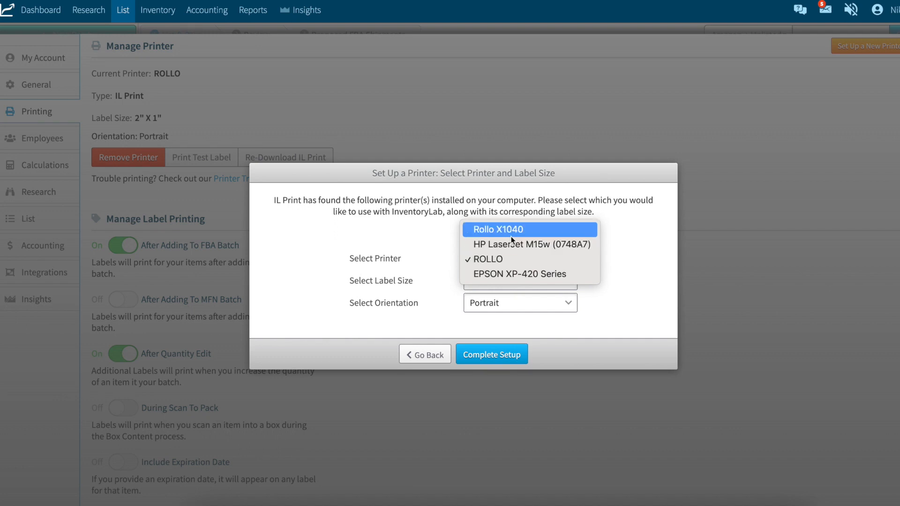
{"action": "left_click", "coordinate": [511, 237]}
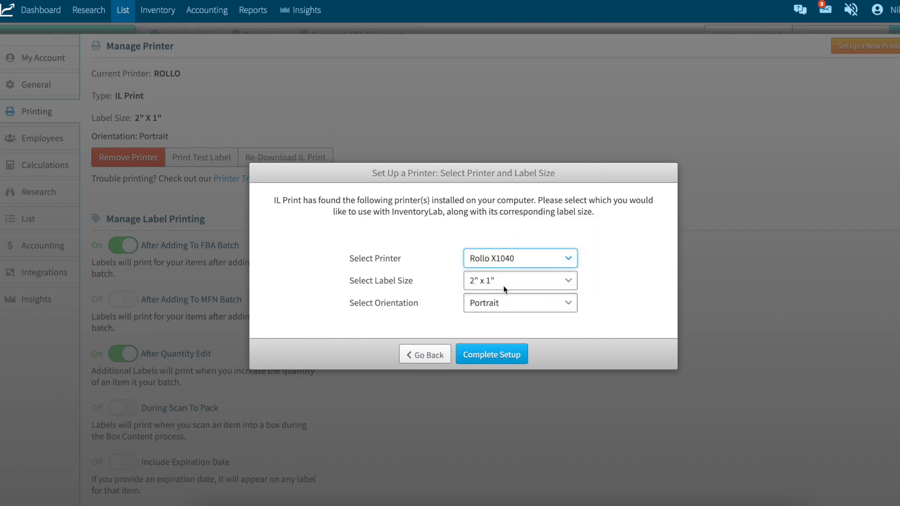
{"action": "left_click", "coordinate": [492, 355]}
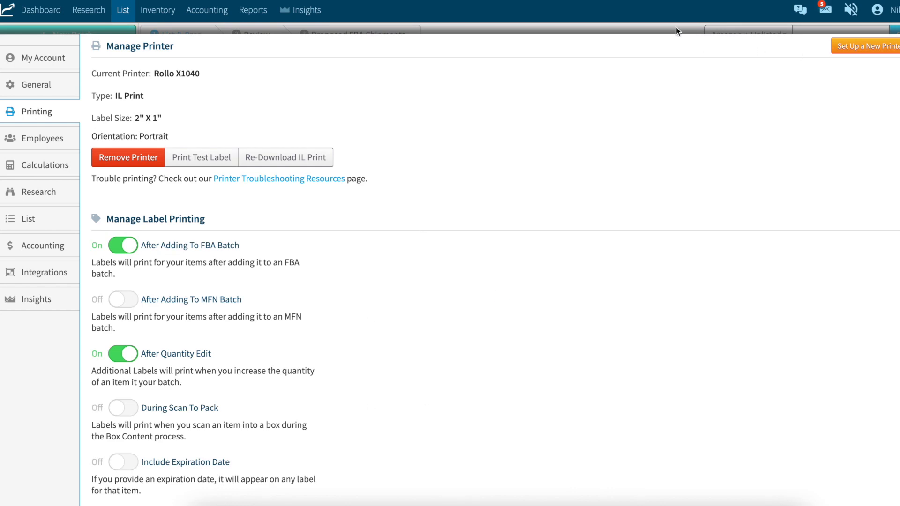
{"action": "left_click", "coordinate": [891, 35]}
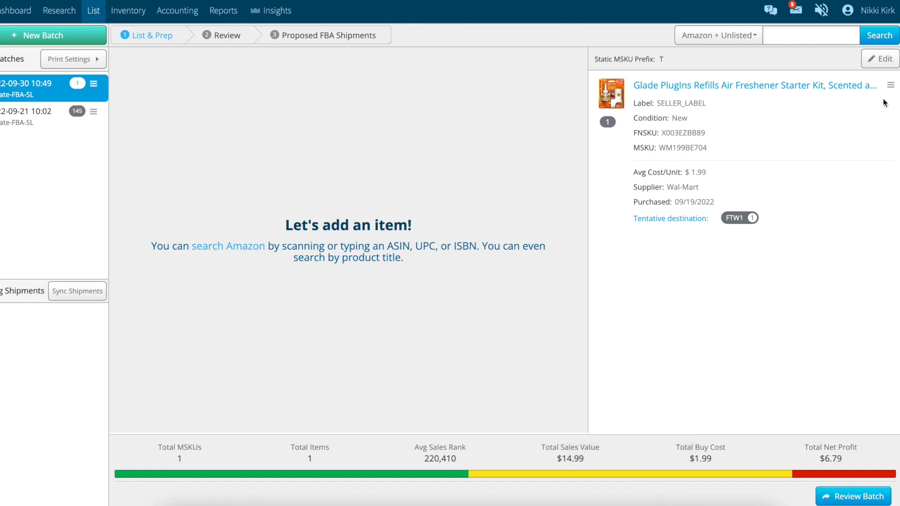
- Print the seller label for the Glade PlugIns item in the batch
{"action": "left_click", "coordinate": [890, 86]}
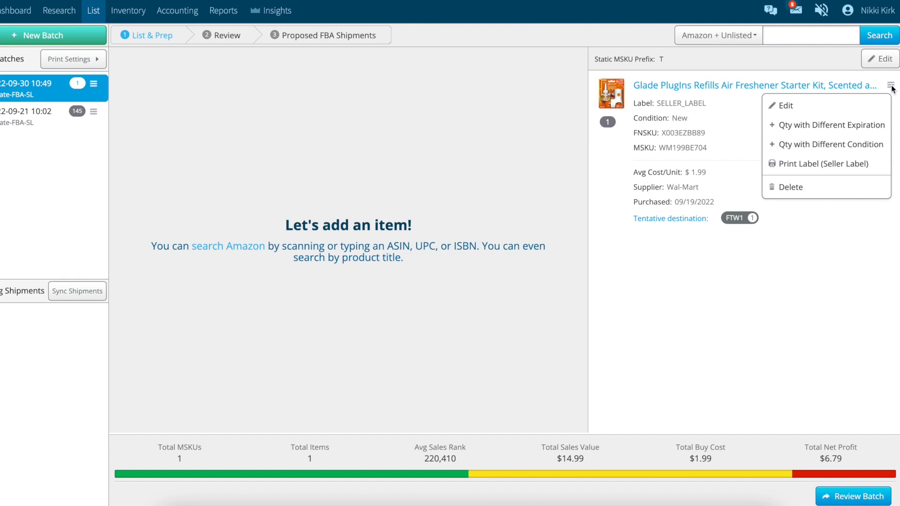
{"action": "left_click", "coordinate": [837, 163]}
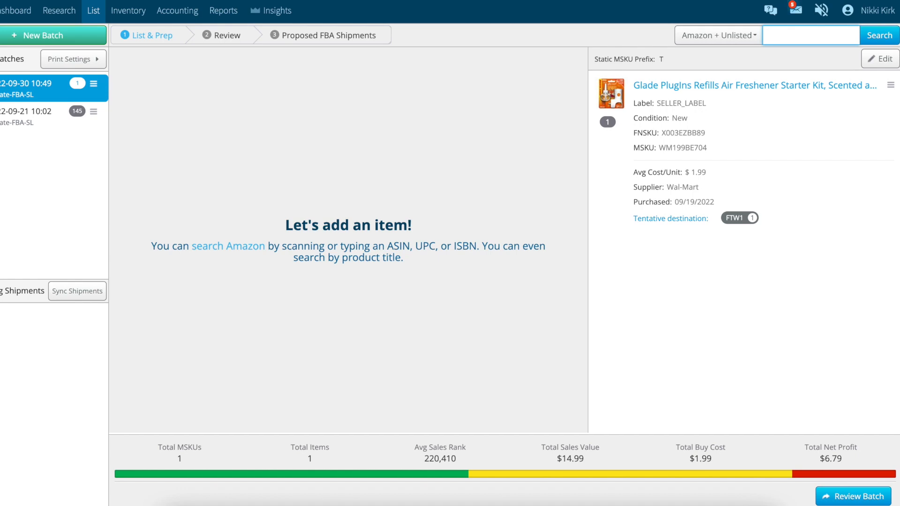
{"action": "left_click", "coordinate": [890, 86]}
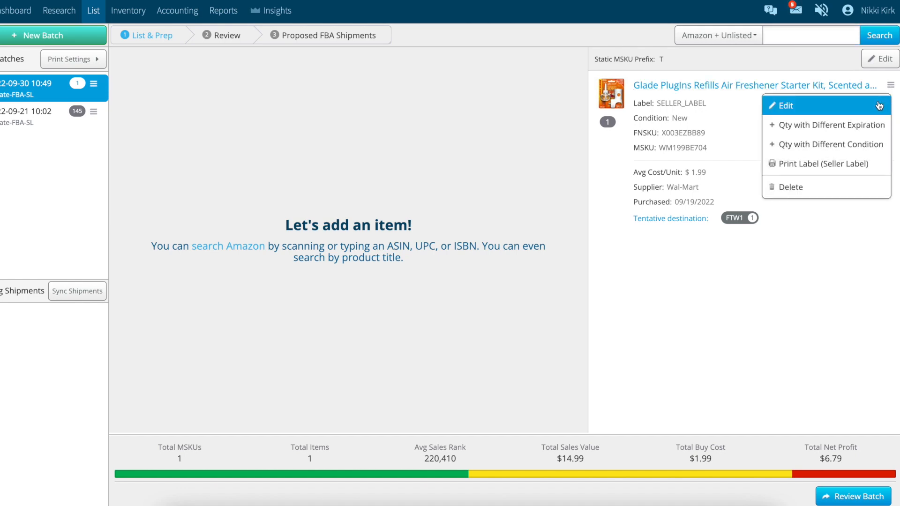
{"action": "left_click", "coordinate": [806, 111]}
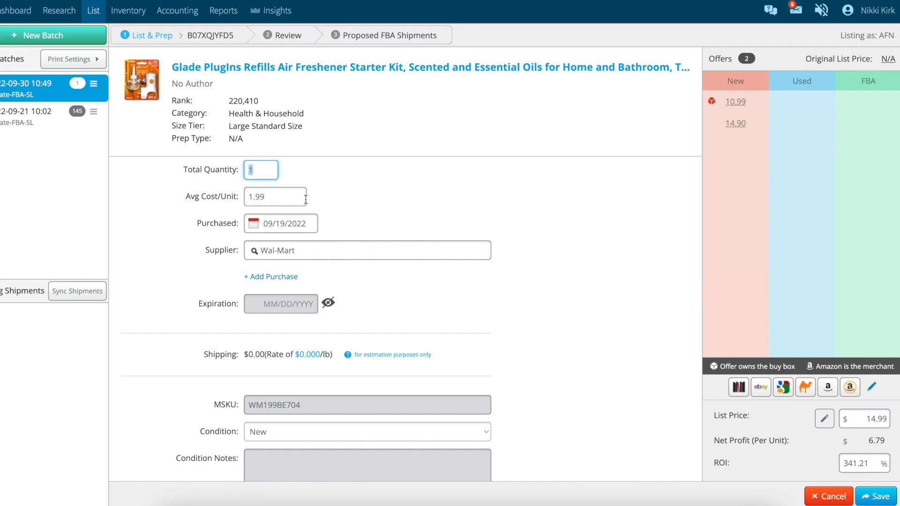
{"action": "type", "text": "32"}
{"action": "key", "text": "BackSpace"}
{"action": "left_click", "coordinate": [543, 378]}
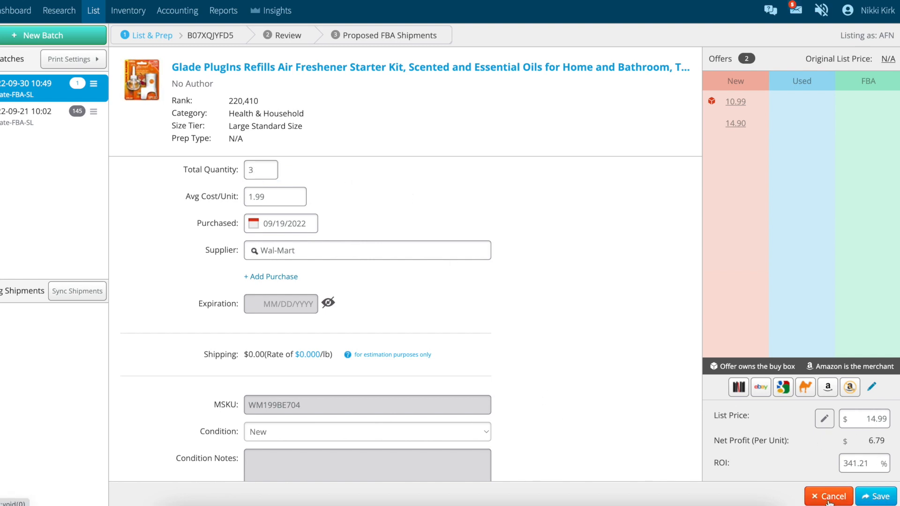
{"action": "left_click", "coordinate": [834, 498]}
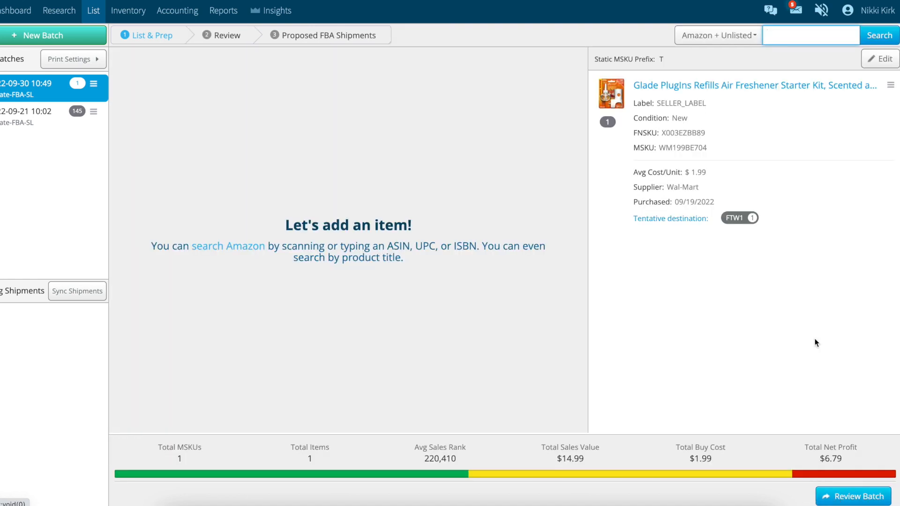
- Delete the Glade PlugIns item from the batch
{"action": "left_click", "coordinate": [891, 85]}
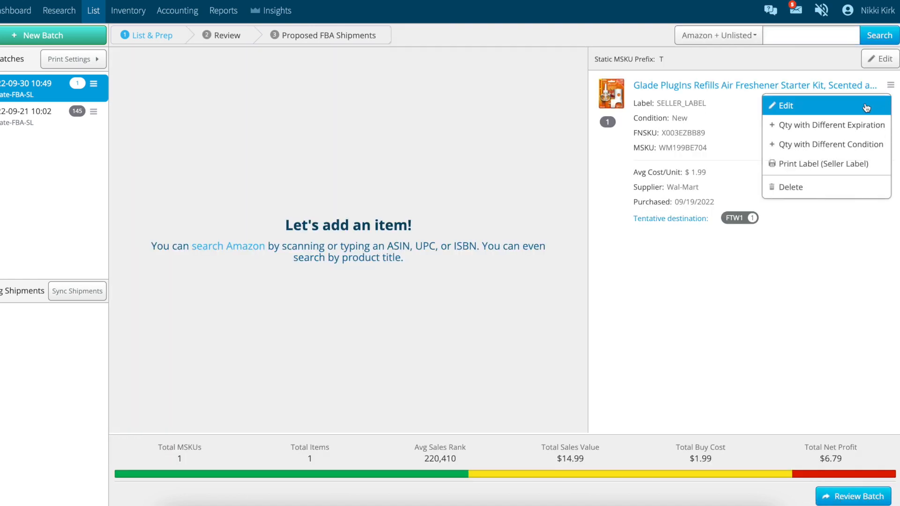
{"action": "left_click", "coordinate": [818, 189]}
{"action": "left_click", "coordinate": [416, 168]}
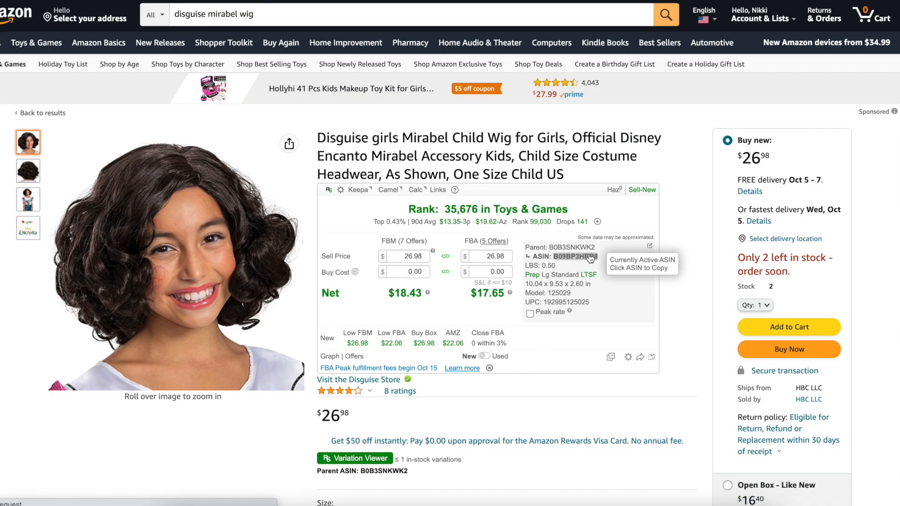
- Look up the Disguise Mirabel child wig in InventoryLab by the ASIN copied from its Amazon page, and select the Amazon match
{"action": "left_click", "coordinate": [590, 258]}
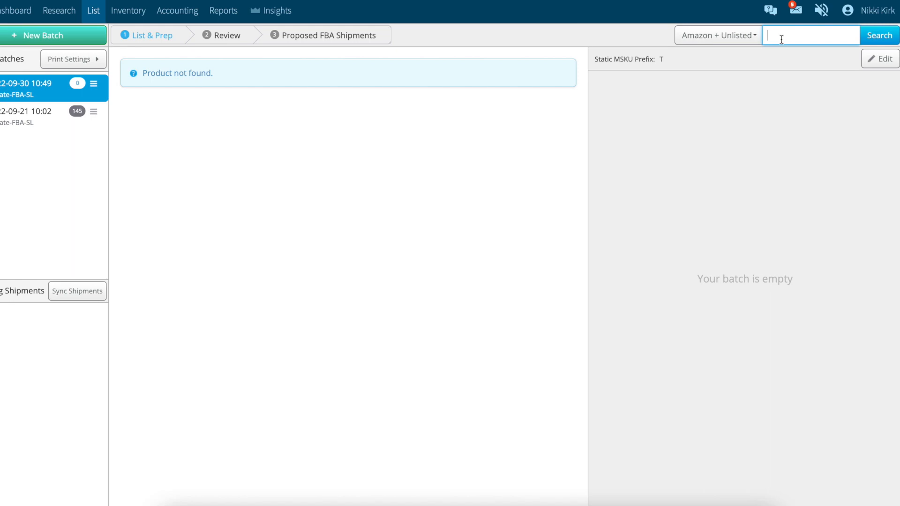
{"action": "key", "text": "ctrl+v"}
{"action": "key", "text": "Return"}
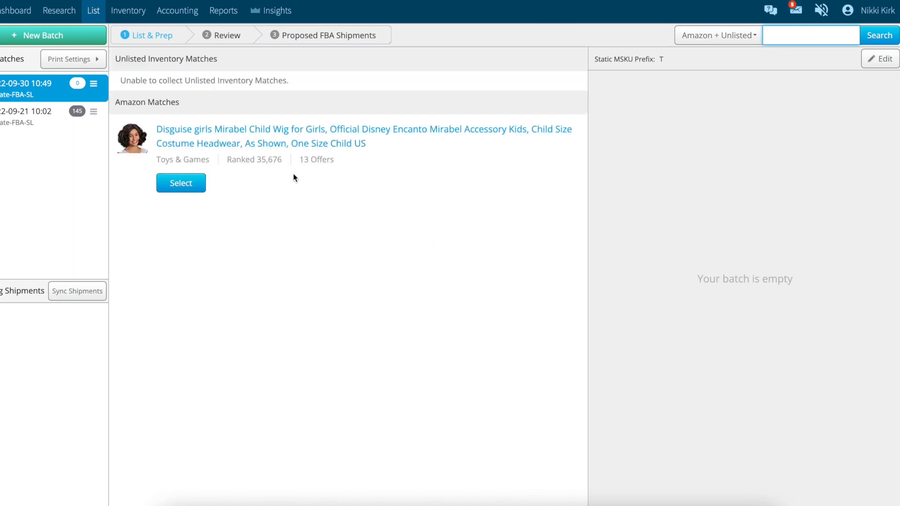
{"action": "left_click", "coordinate": [178, 186]}
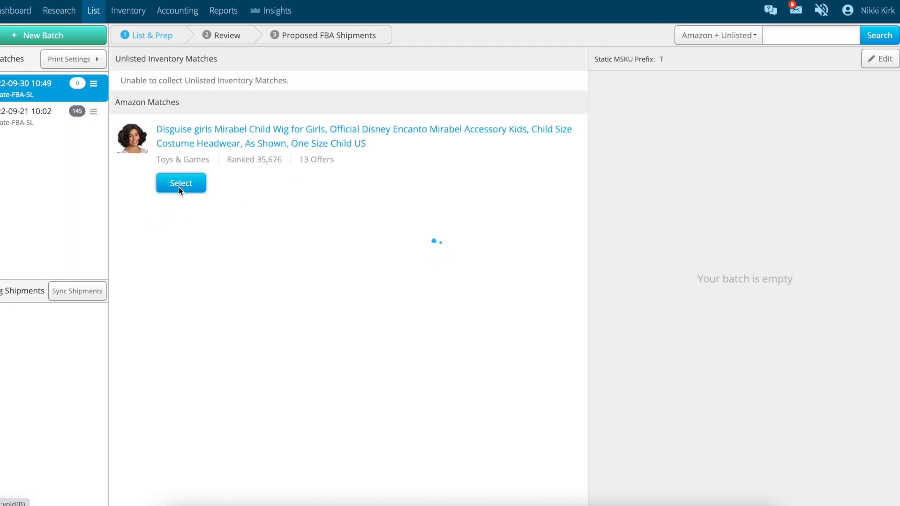
- Set the wig's total quantity to 3, average cost per unit to 9.97 and purchase date to 09/28/2022
{"action": "type", "text": "3"}
{"action": "left_click", "coordinate": [282, 196]}
{"action": "type", "text": "9"}
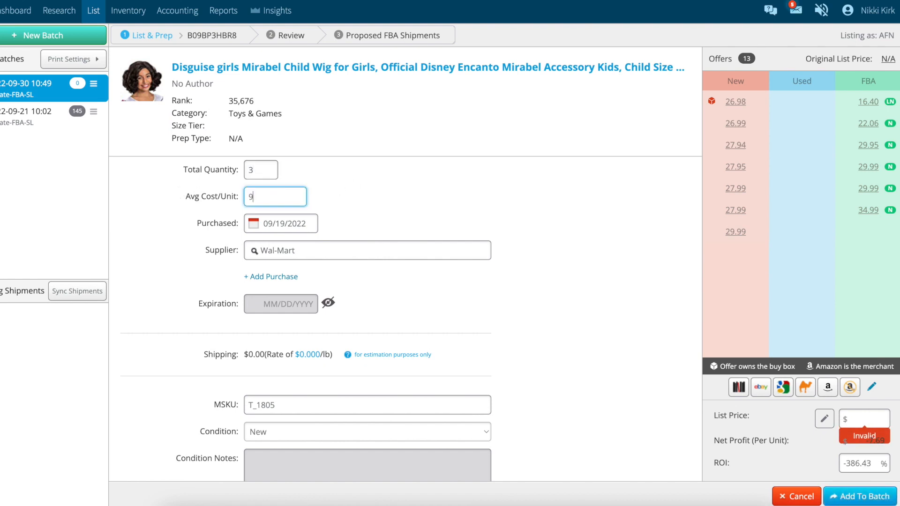
{"action": "type", "text": ".97"}
{"action": "left_click", "coordinate": [285, 223]}
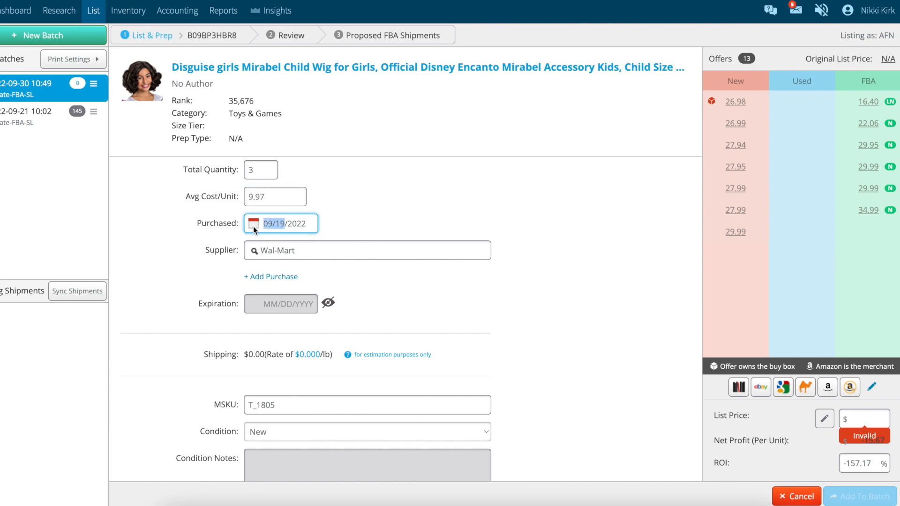
{"action": "type", "text": "9/"}
- Set the MSKU to WM997BE1772, getting the FBA breakeven price from the calculator on the Amazon page with a buy cost of 9.97
{"action": "left_click", "coordinate": [291, 410]}
{"action": "type", "text": "WM997"}
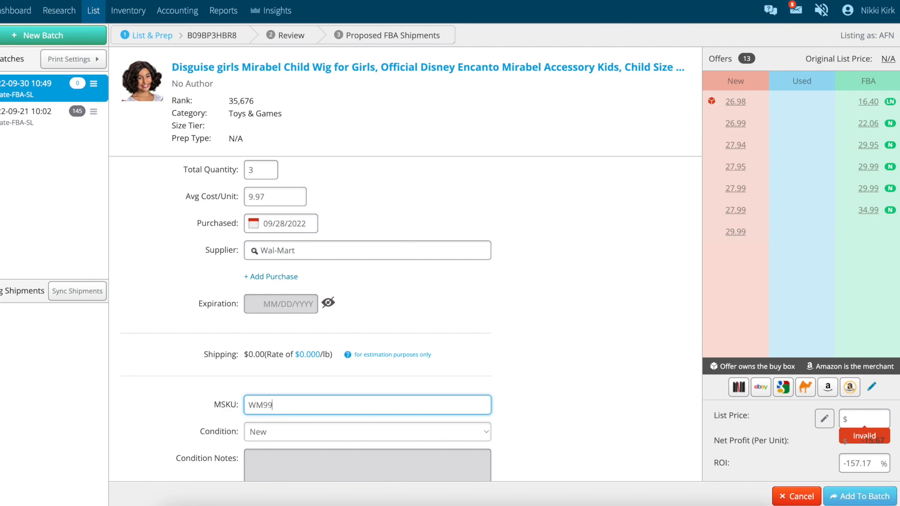
{"action": "left_click", "coordinate": [300, 1]}
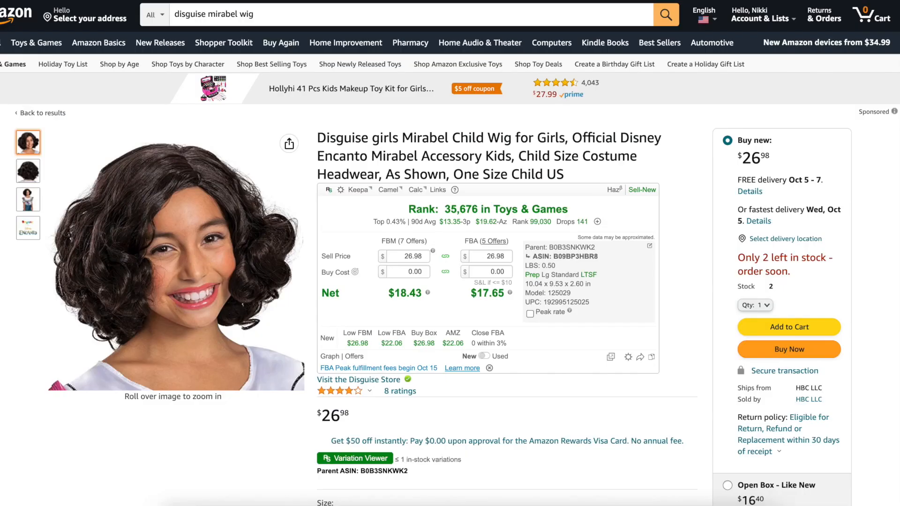
{"action": "left_click", "coordinate": [480, 272]}
{"action": "mouse_move", "coordinate": [341, 306]}
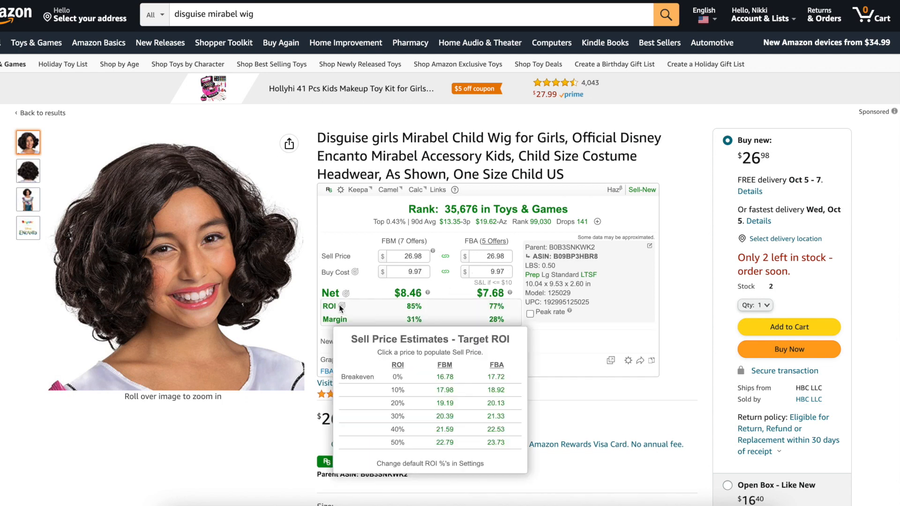
{"action": "left_click", "coordinate": [188, 0]}
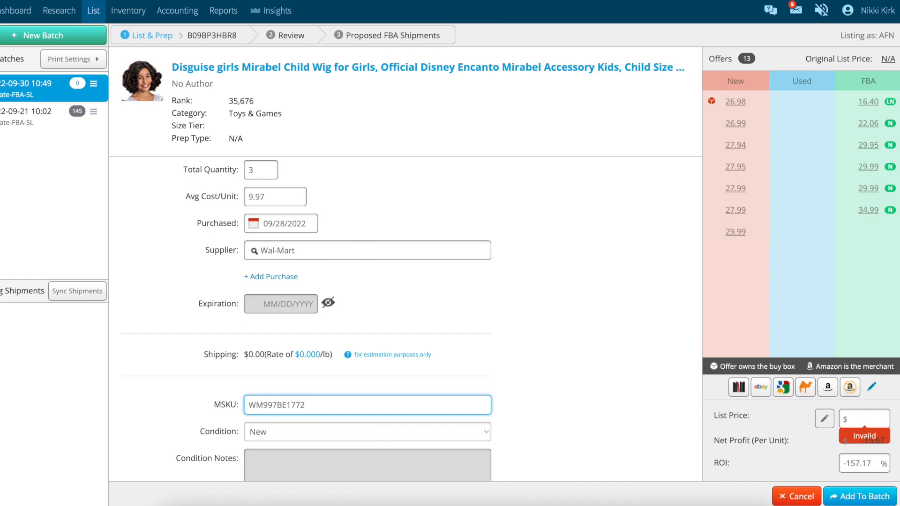
- Set the list price to $29.99 and add the wig to the batch
{"action": "left_click", "coordinate": [873, 420]}
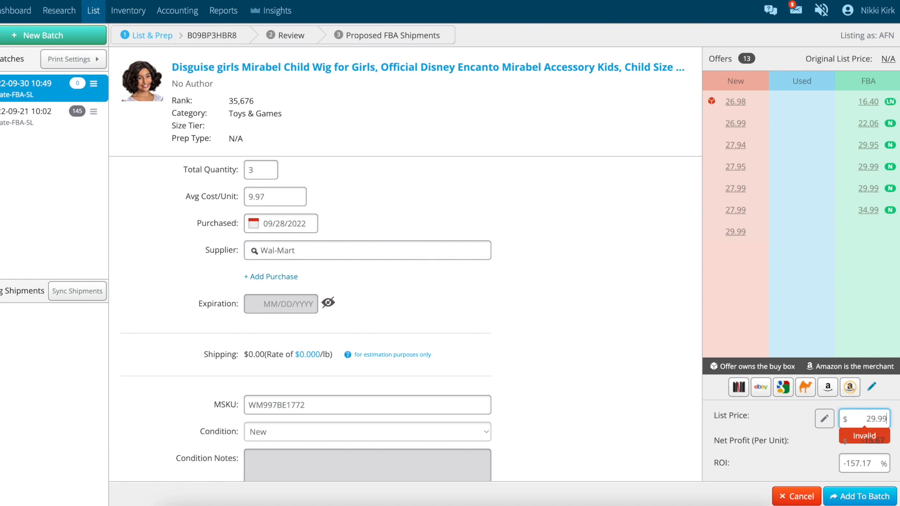
{"action": "left_click", "coordinate": [594, 409]}
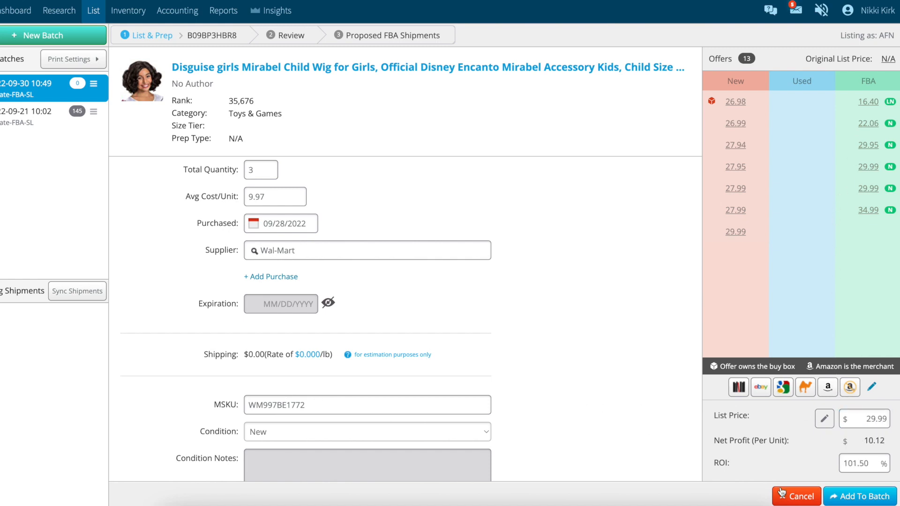
{"action": "left_click", "coordinate": [848, 497]}
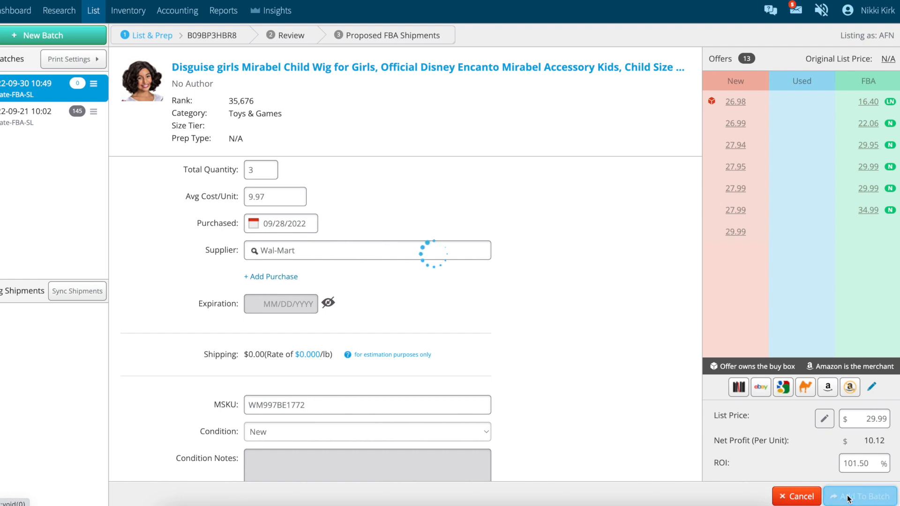